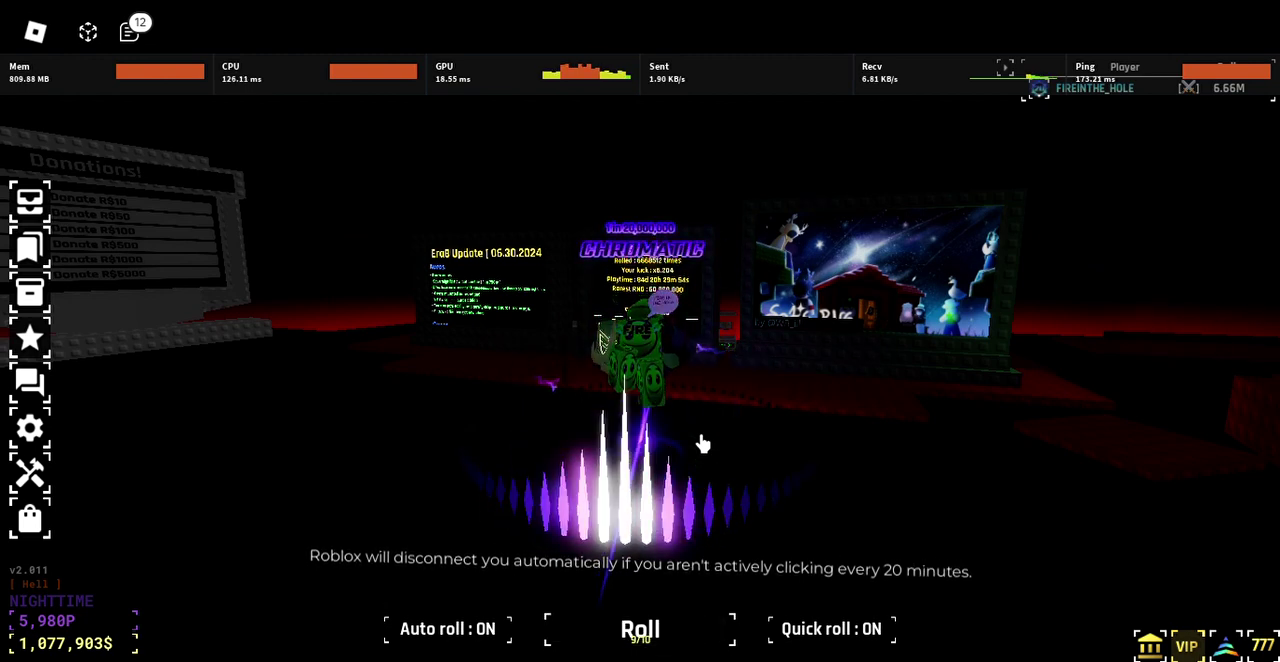
- Screenshot the Chromatic roll and open Aura Storage from the left sidebar
key("Print")
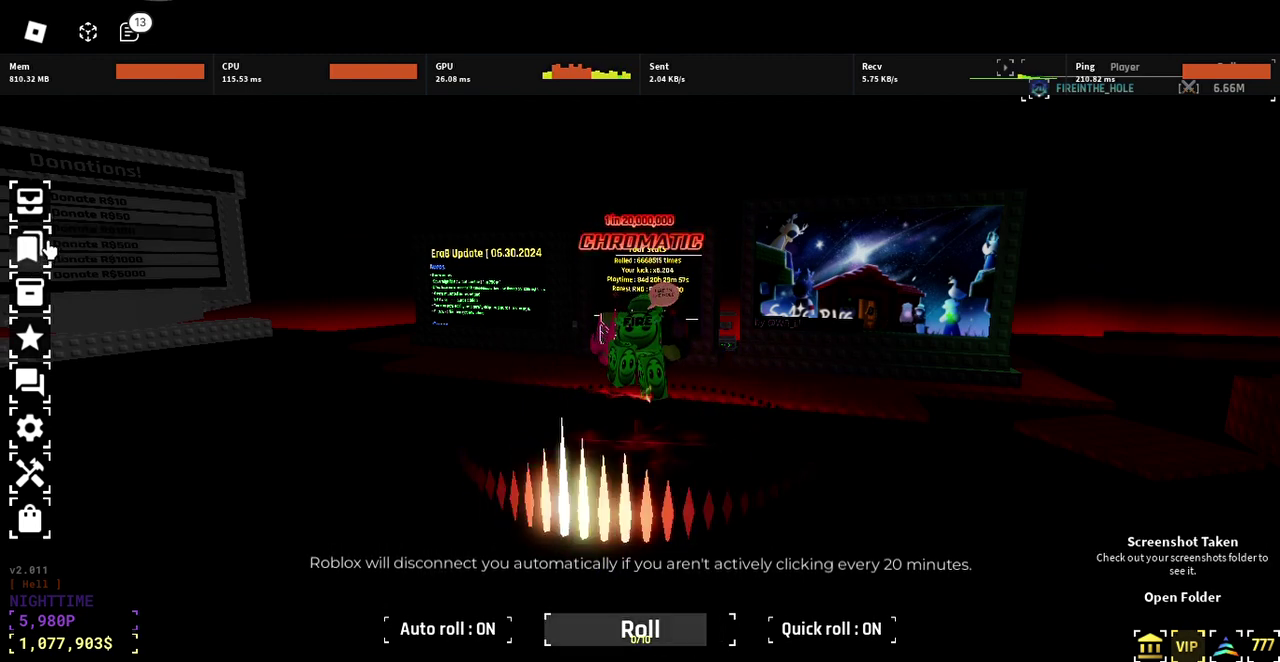
left_click(50, 245)
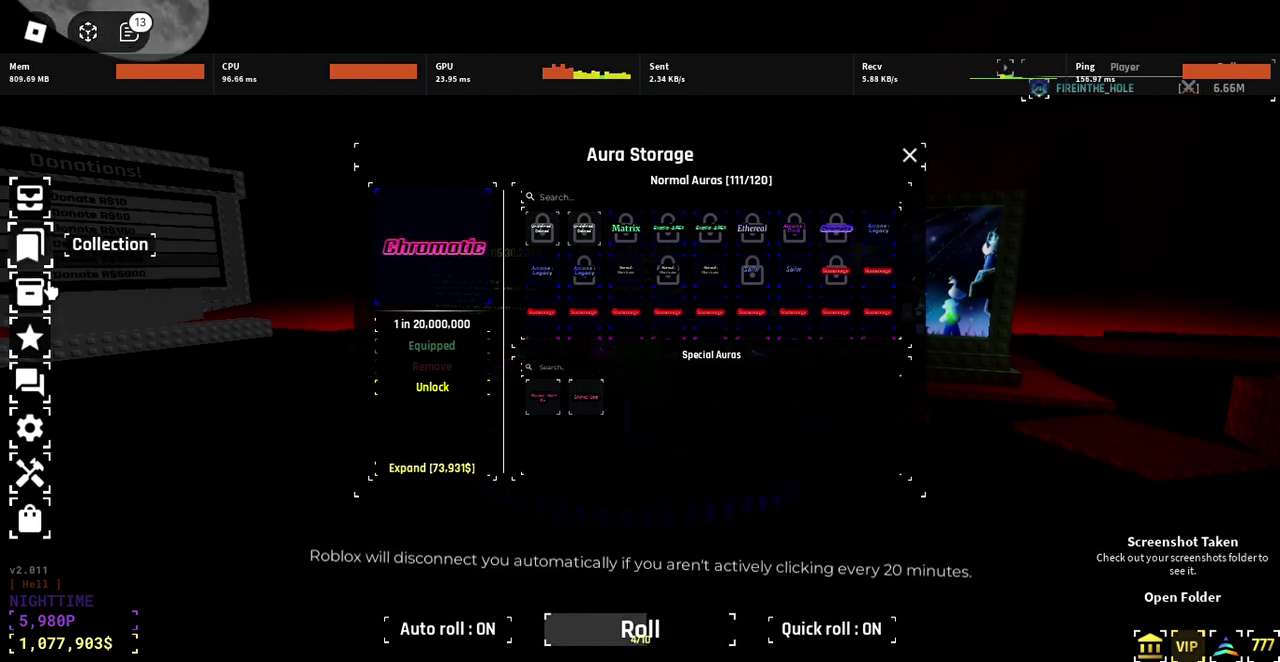
left_click(40, 245)
scroll(261, 396, "down", 4)
scroll(261, 396, "down", 3)
scroll(261, 396, "down", 3)
scroll(263, 401, "down", 4)
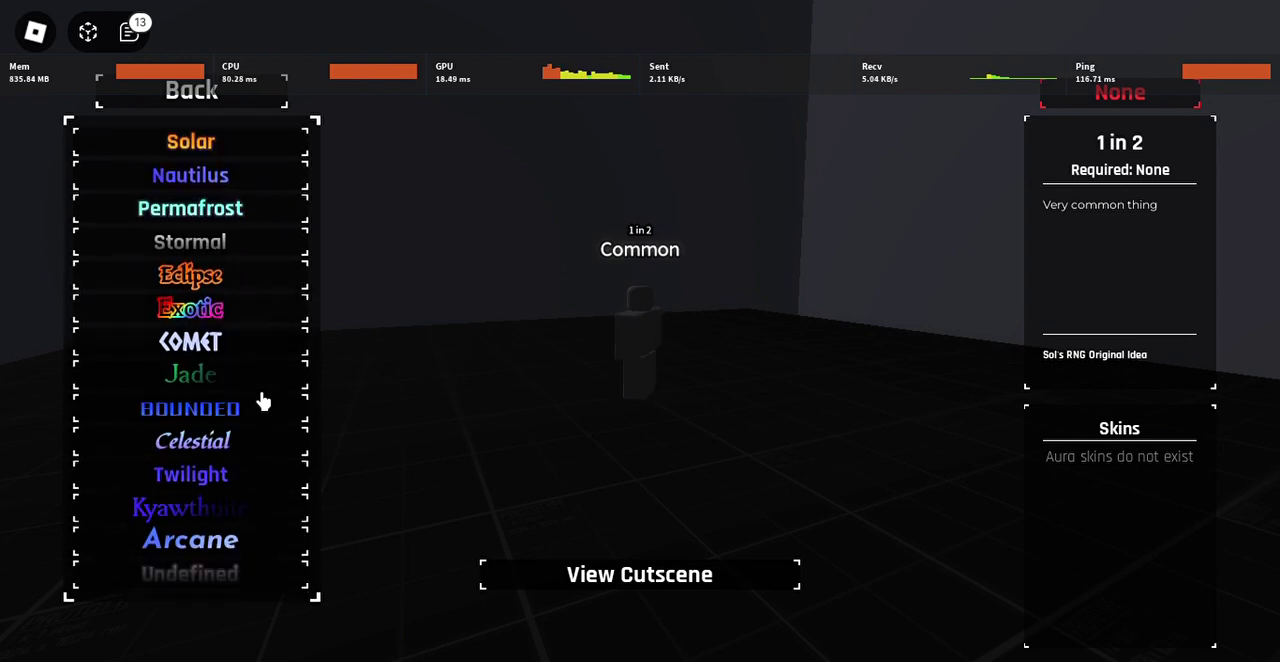
scroll(262, 401, "down", 3)
scroll(260, 400, "down", 5)
scroll(260, 400, "down", 4)
scroll(255, 380, "down", 1)
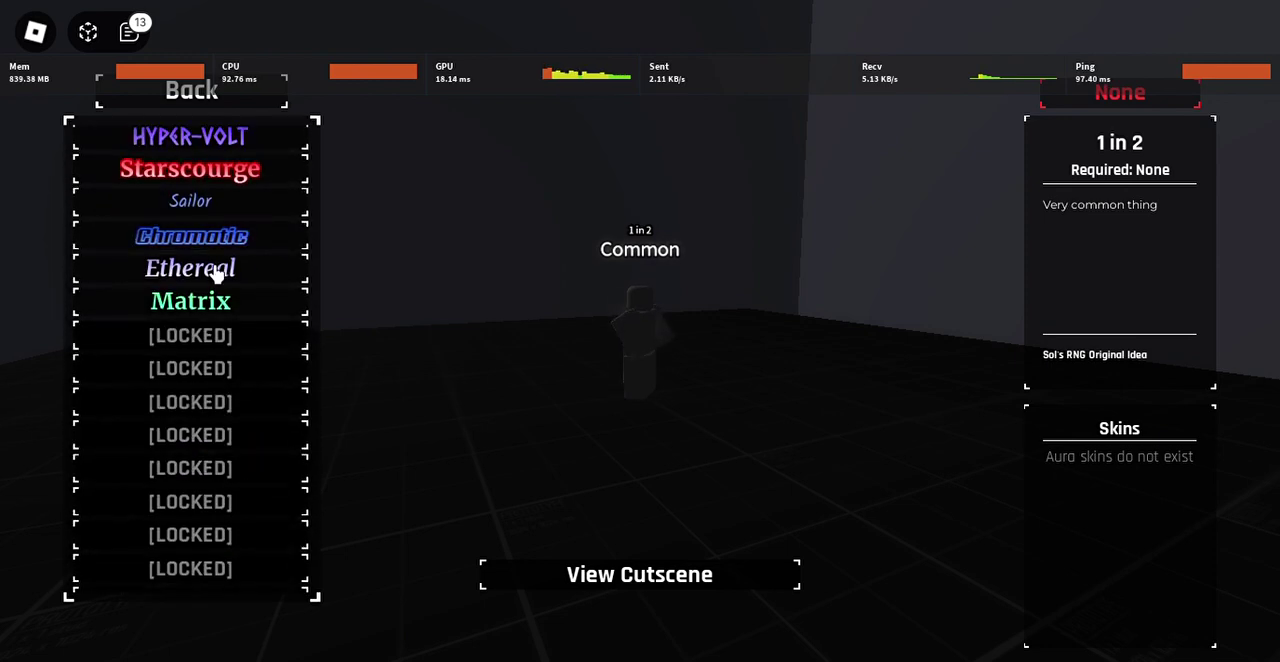
- Select Chromatic in the collection list to preview its 1 in 20,000,000 details
left_click(214, 268)
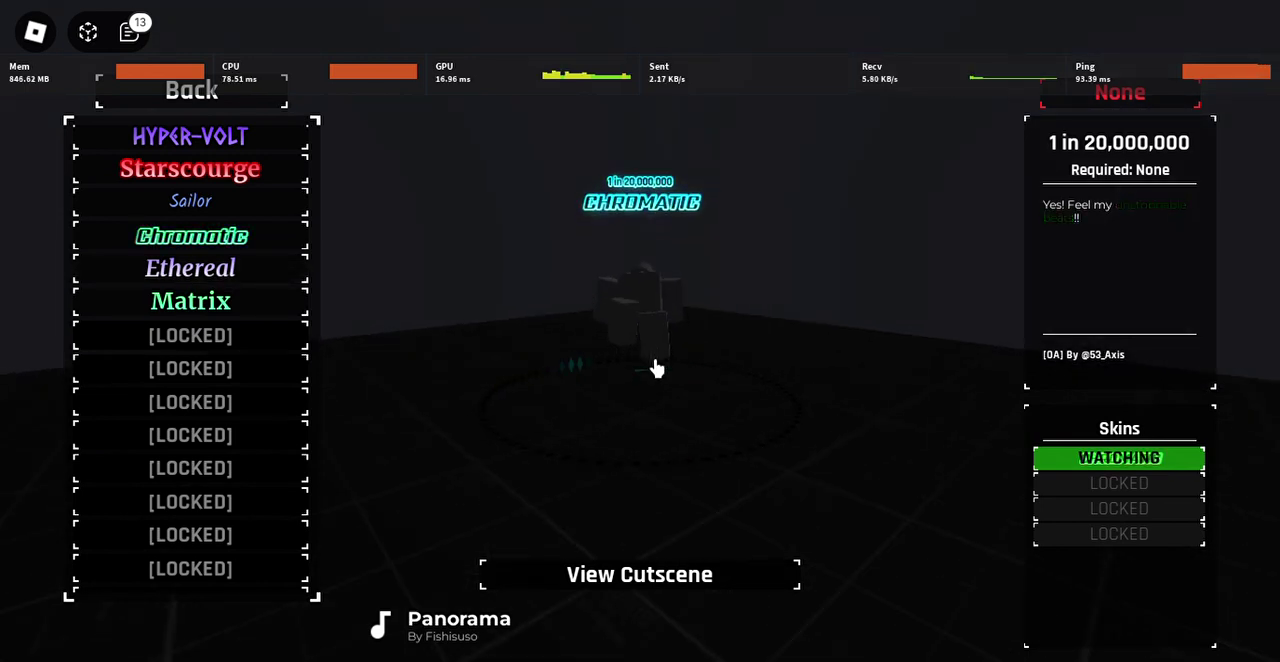
- Play the Chromatic aura's View Cutscene through to the end and dismiss it
left_click(651, 582)
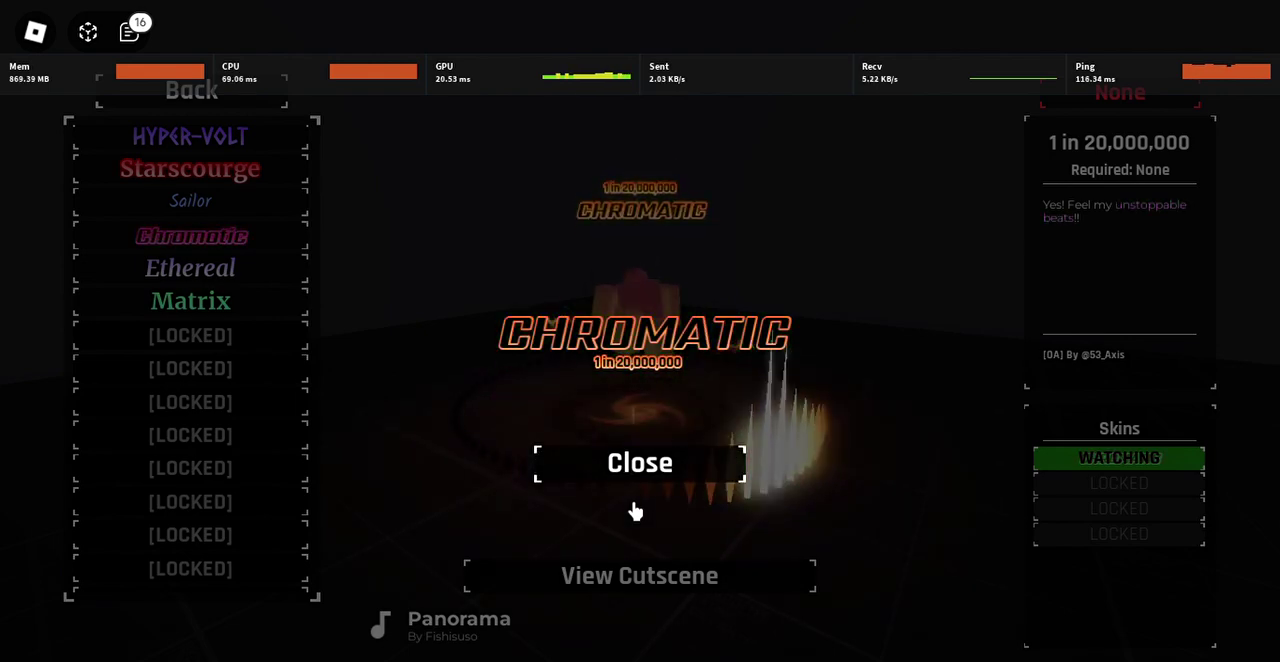
left_click(635, 508)
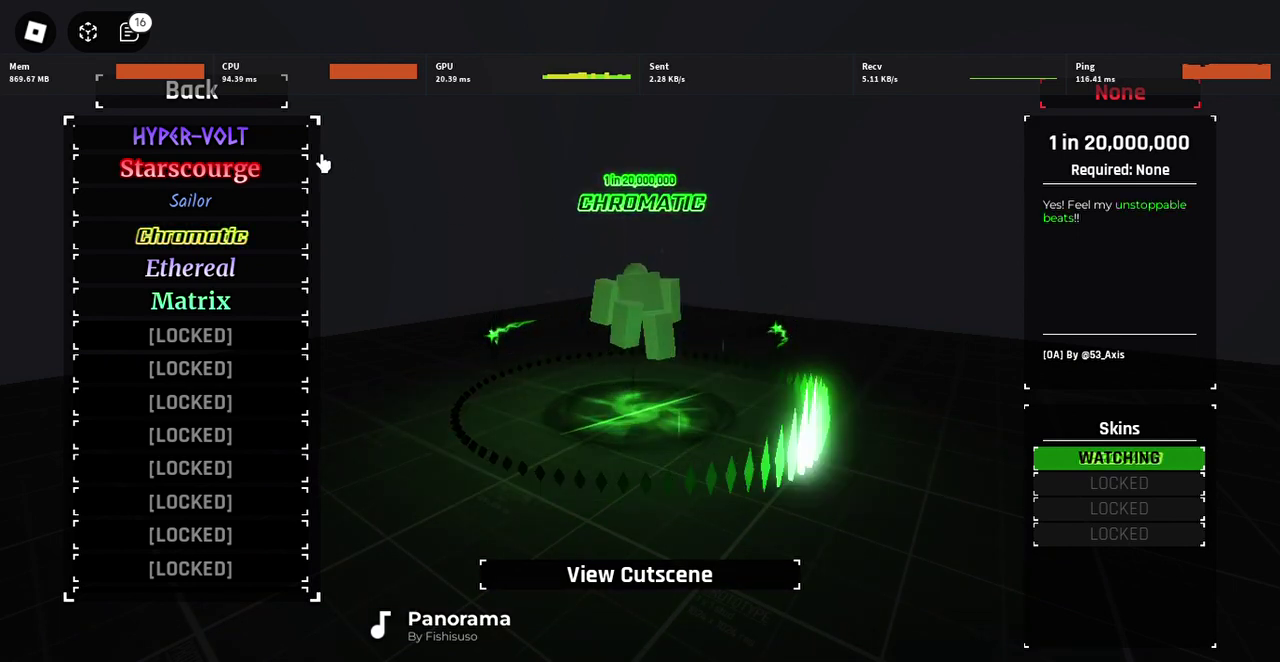
- Return to the game world and turn the camera to show the Chromatic-wearing character
key("Right")
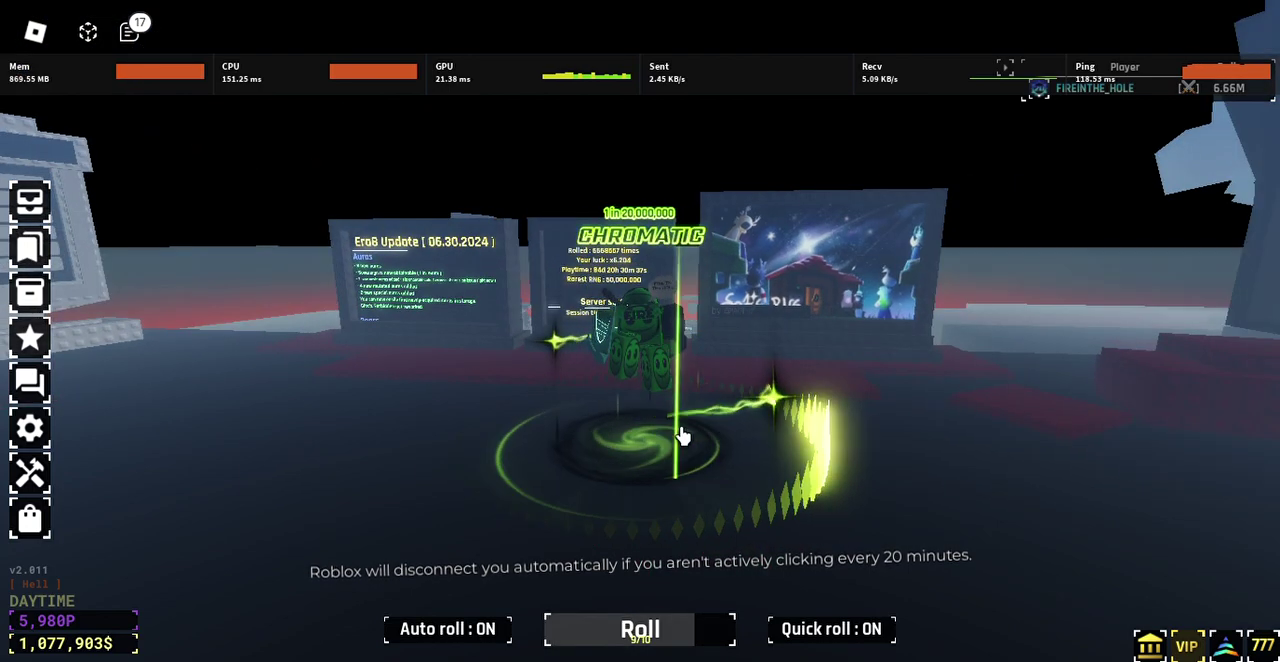
key("Right")
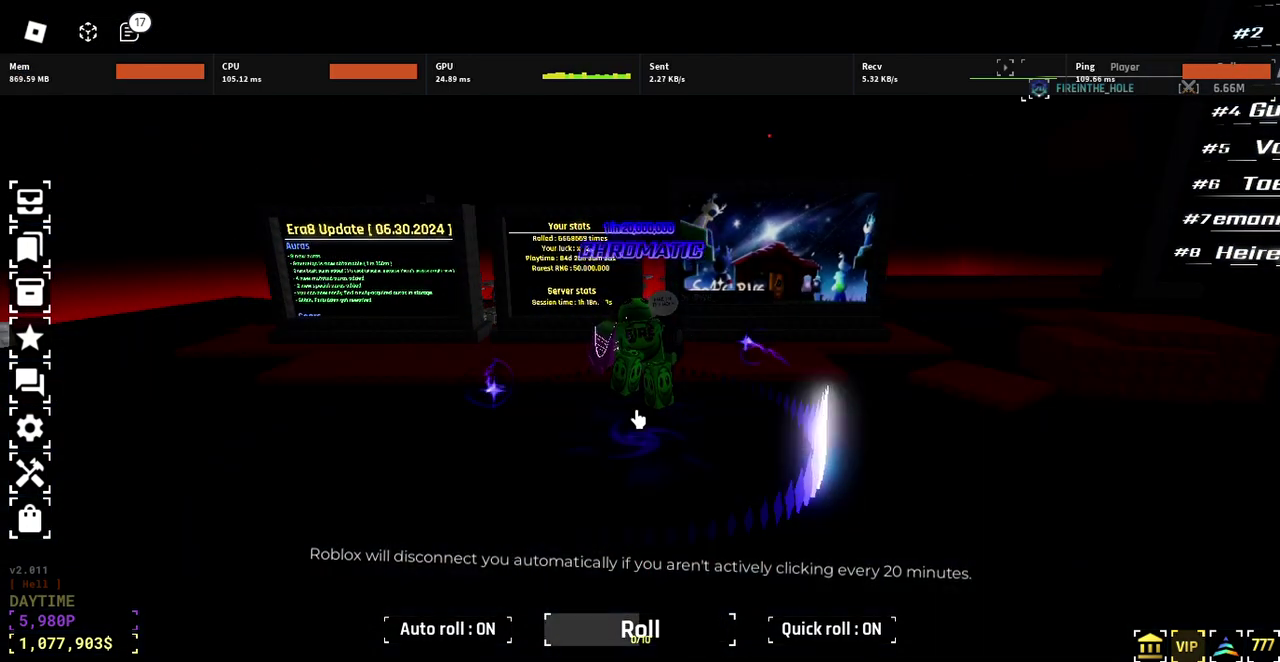